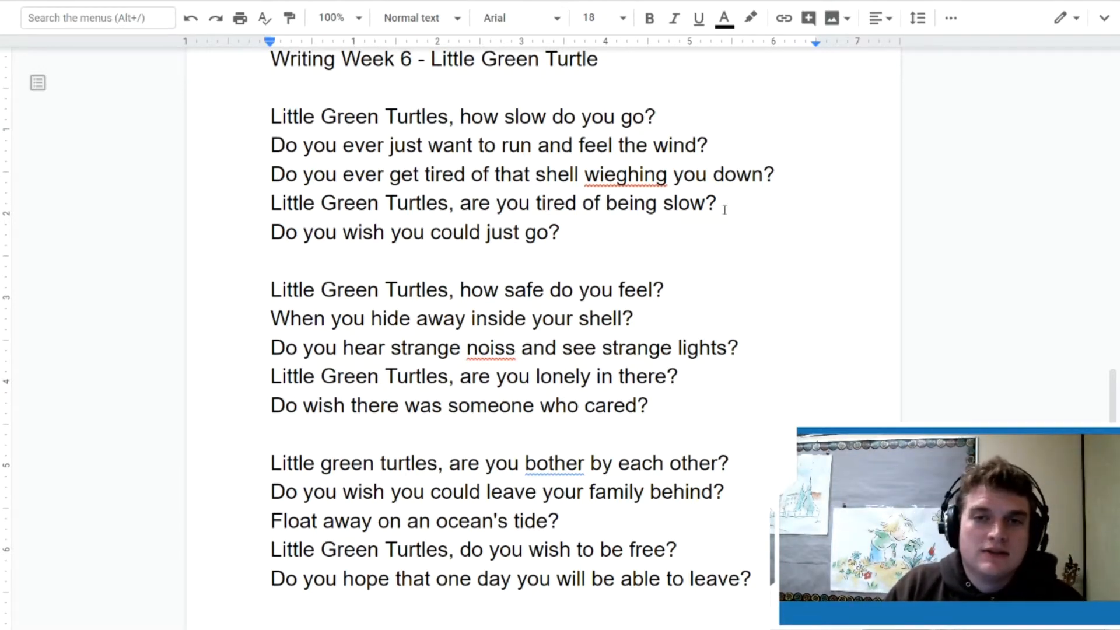
Step: Underline the second and last lines of the first stanza and the last line of the second stanza
left_click_drag(710, 145, 256, 141)
key("ctrl+u")
left_click(479, 202)
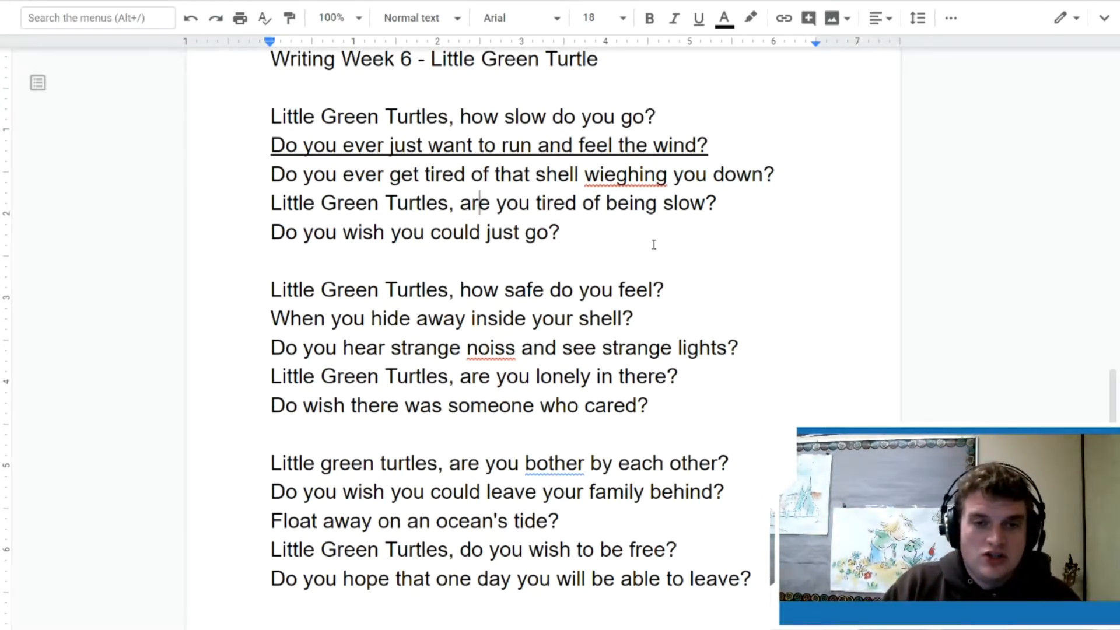
left_click_drag(586, 233, 239, 234)
key("ctrl+u")
left_click(383, 318)
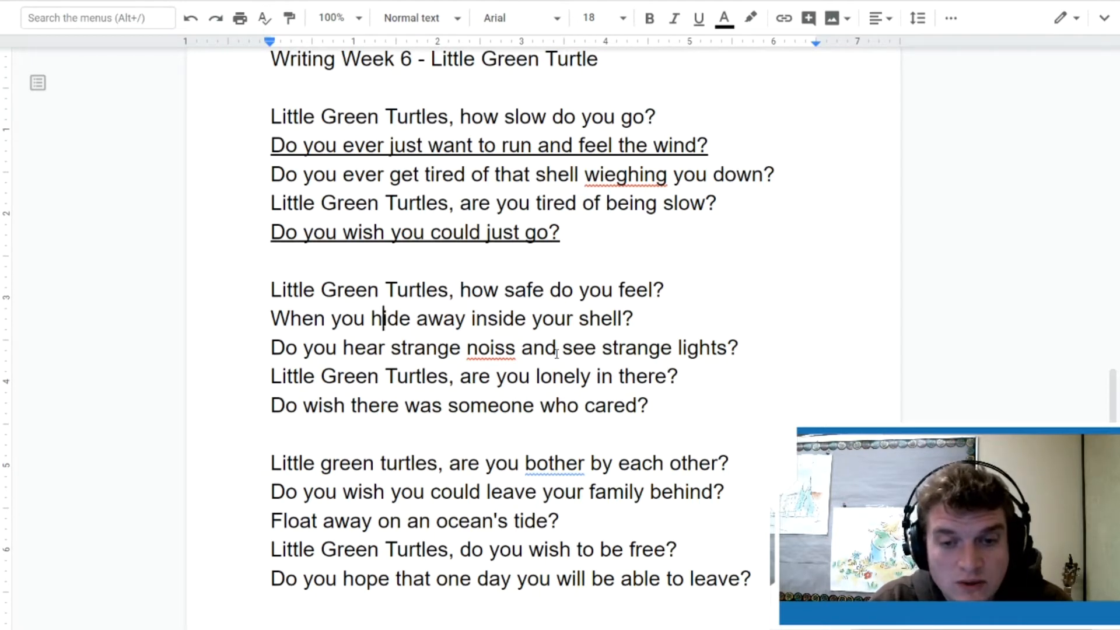
left_click_drag(647, 399, 269, 400)
key("ctrl+u")
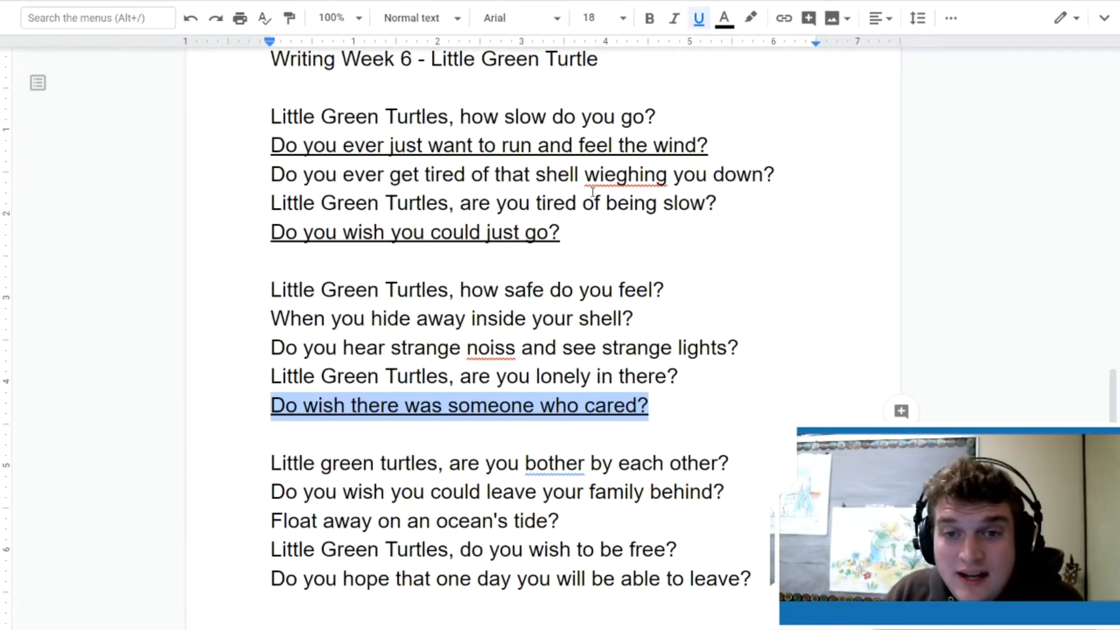
Step: Correct the misspelled words "wieghing" to "weighing" and "noiss" to "noises" using the spelling suggestions
right_click(629, 174)
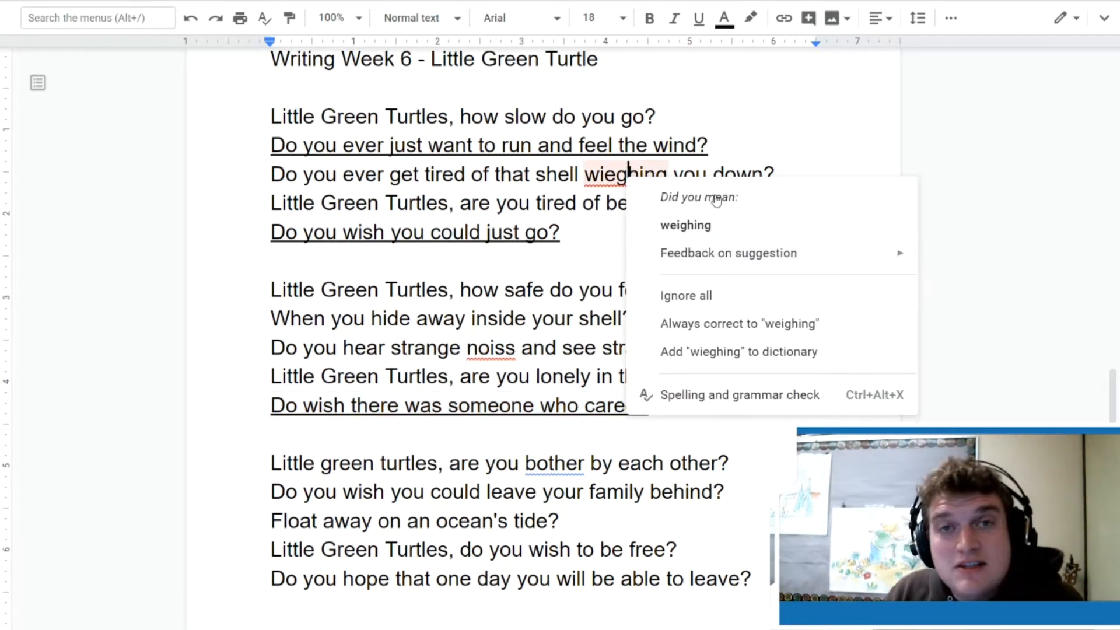
left_click(703, 233)
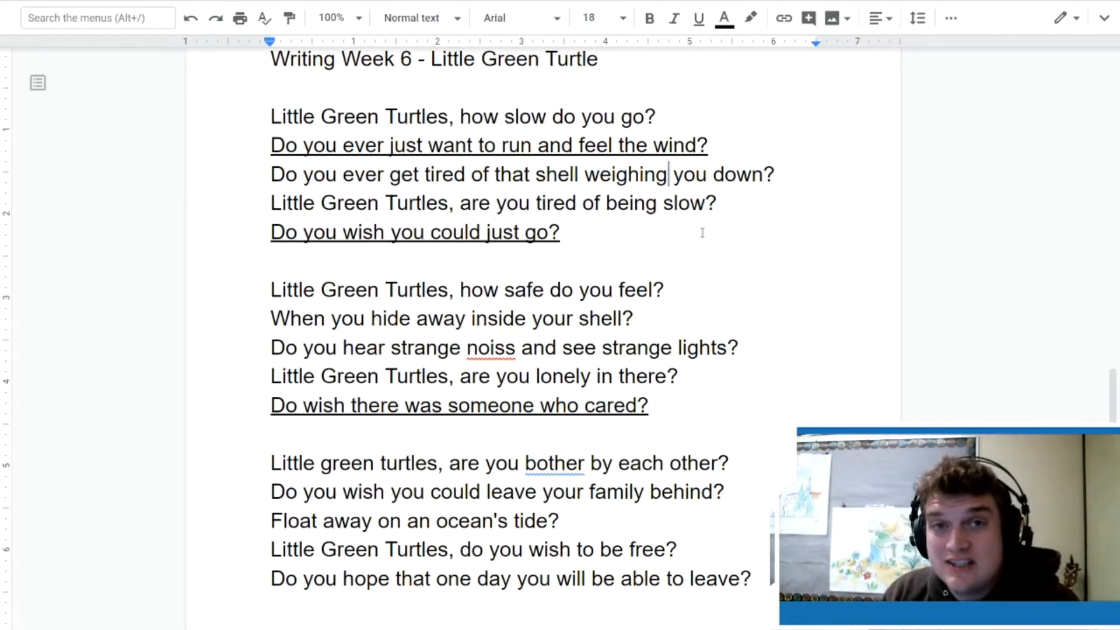
right_click(496, 350)
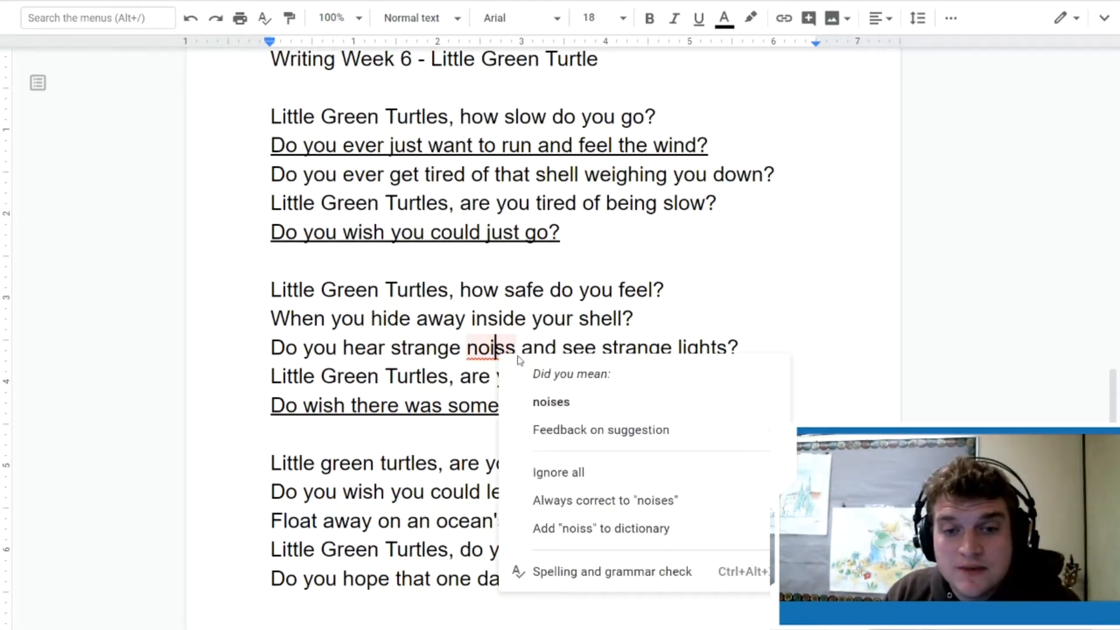
left_click(550, 402)
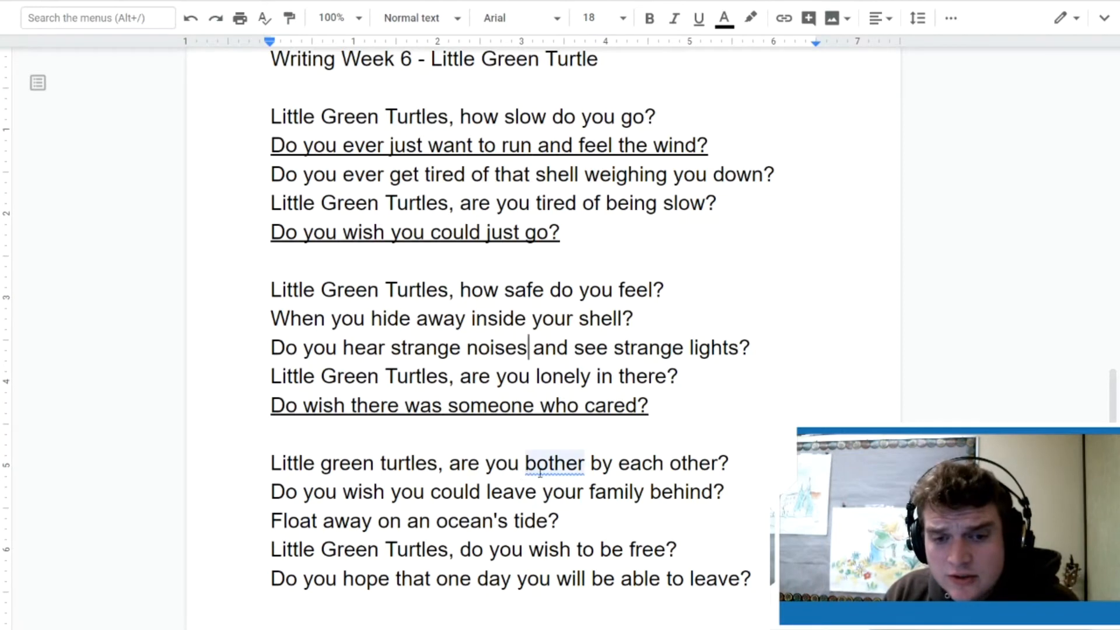
Step: Accept the grammar suggestion "bothered" for "bother" in the third stanza's first line
left_click(578, 466)
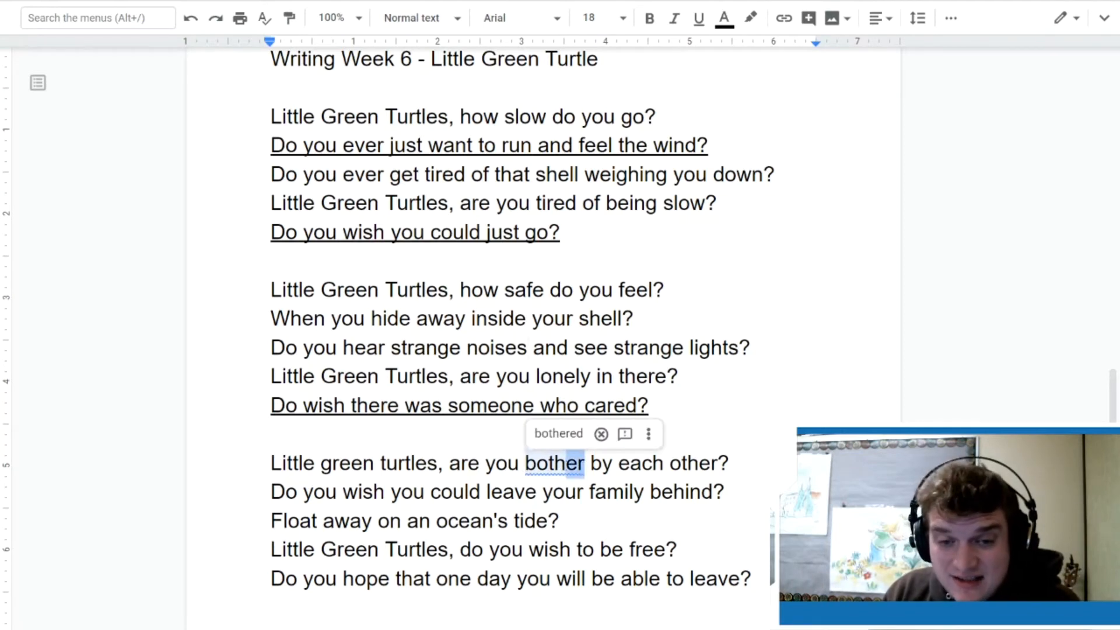
left_click_drag(566, 464, 519, 463)
double_click(559, 465)
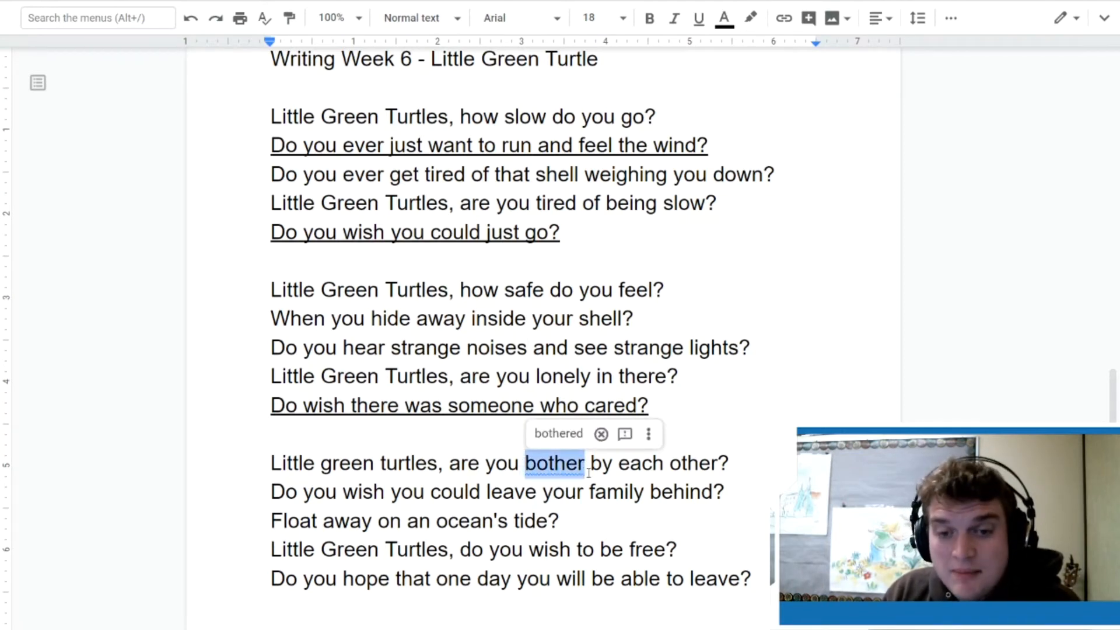
right_click(559, 465)
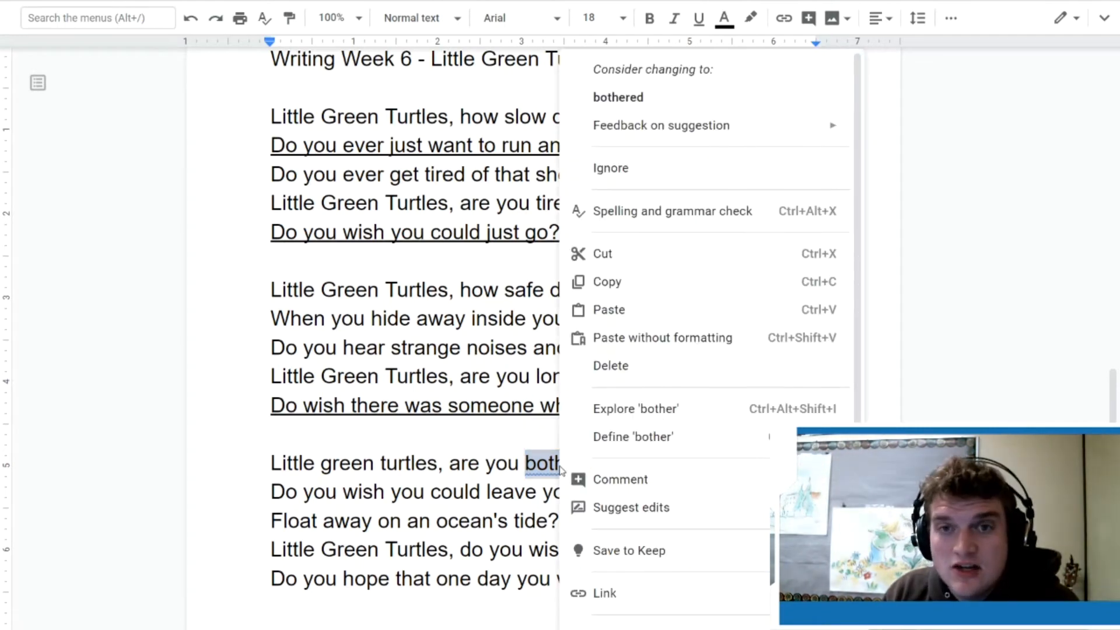
left_click(666, 101)
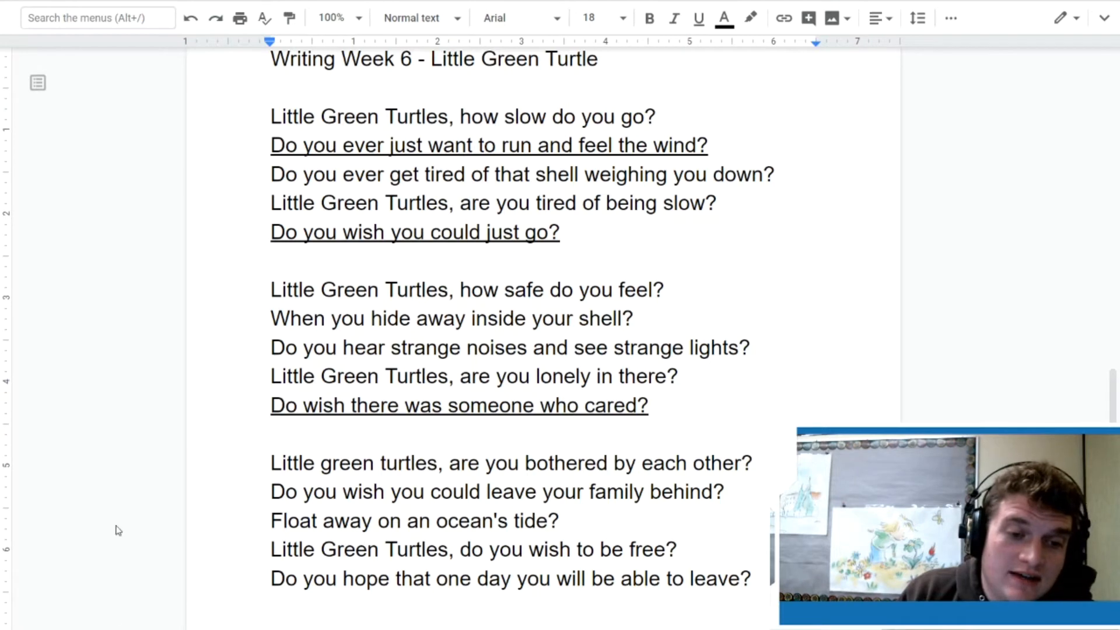
Step: Capitalize "green turtles" as "Green Turtles" in the first line of the third stanza
left_click(321, 464)
key("Delete")
type("G")
key("Right")
key("Right")
key("Right")
key("Right")
key("Right")
key("Delete")
type("T")
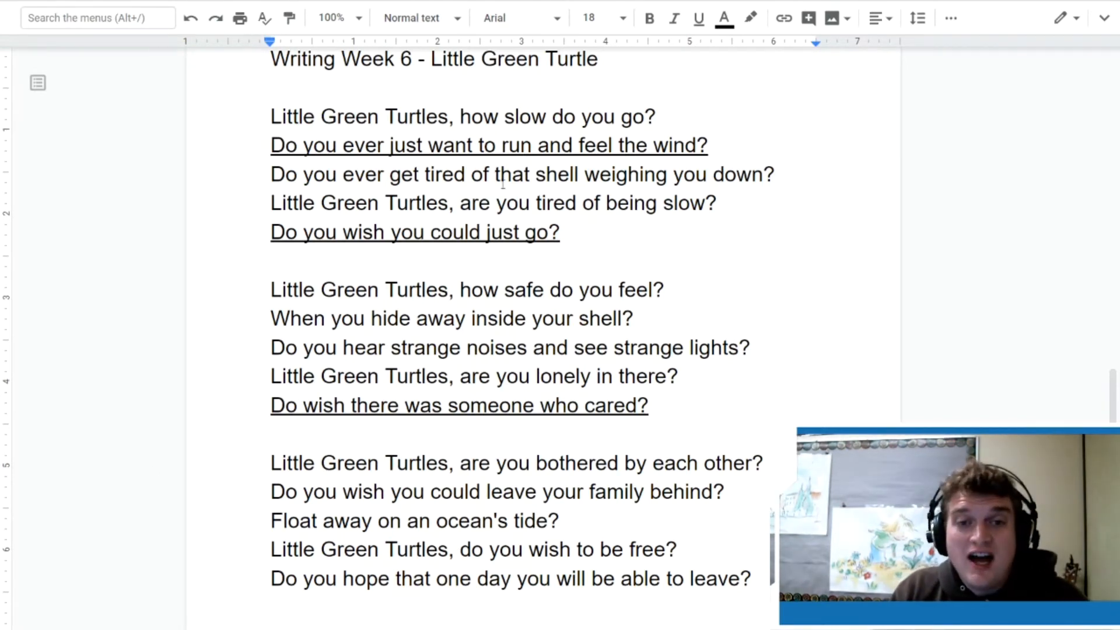
Step: In the first stanza, insert "mountainous" before "shell" and replace "tired" with "fatigued" in the line about being slow
left_click(536, 174)
type("mountainous")
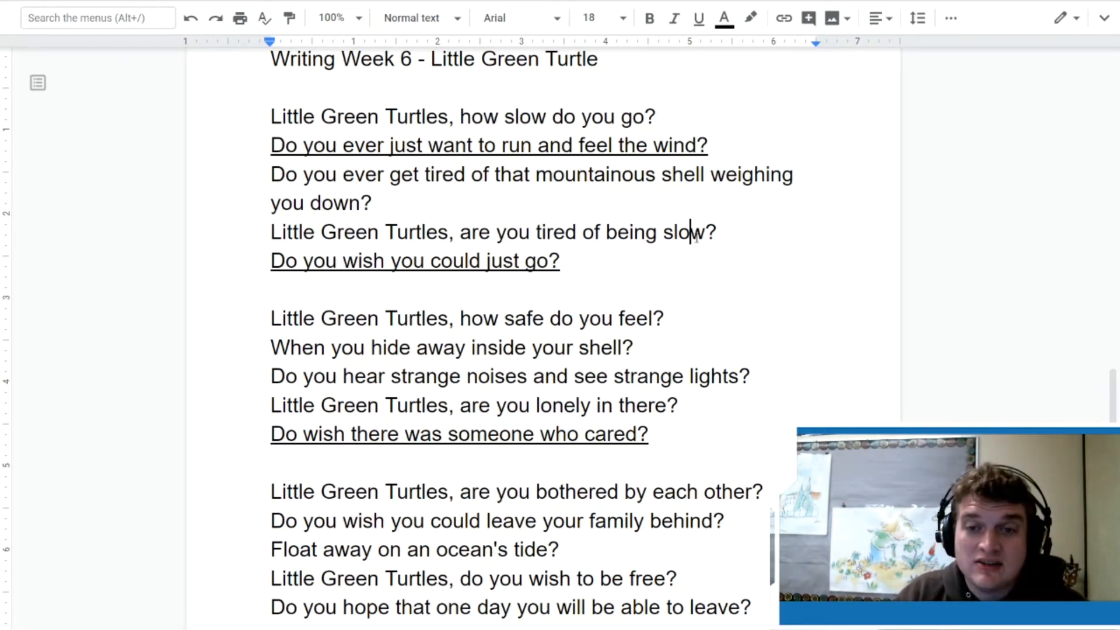
left_click_drag(706, 234, 665, 238)
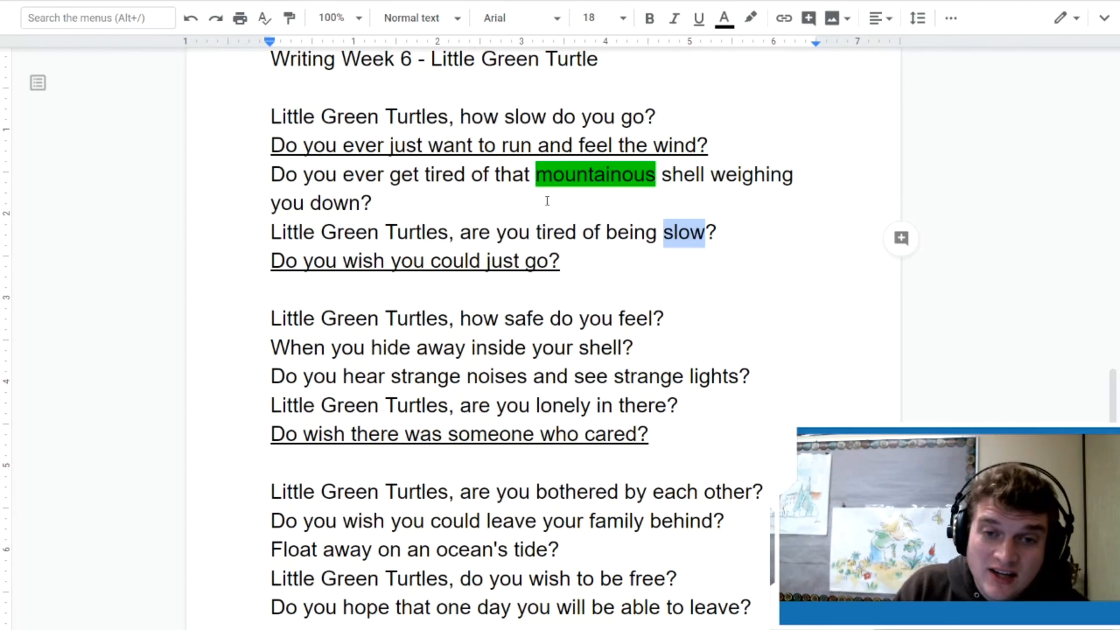
left_click_drag(576, 233, 538, 237)
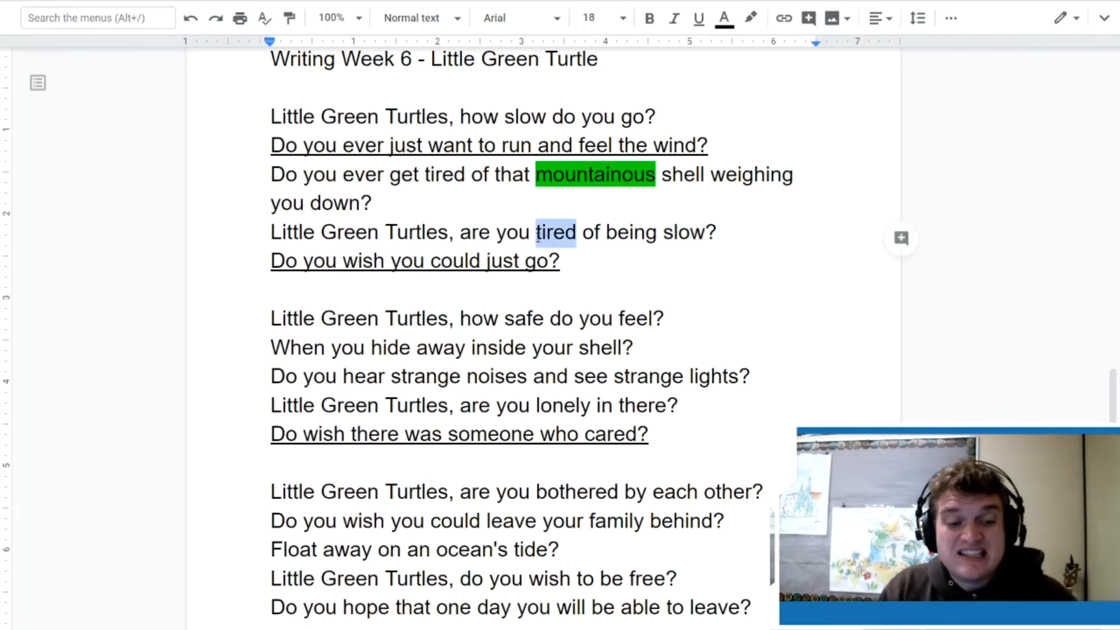
type("fatigued")
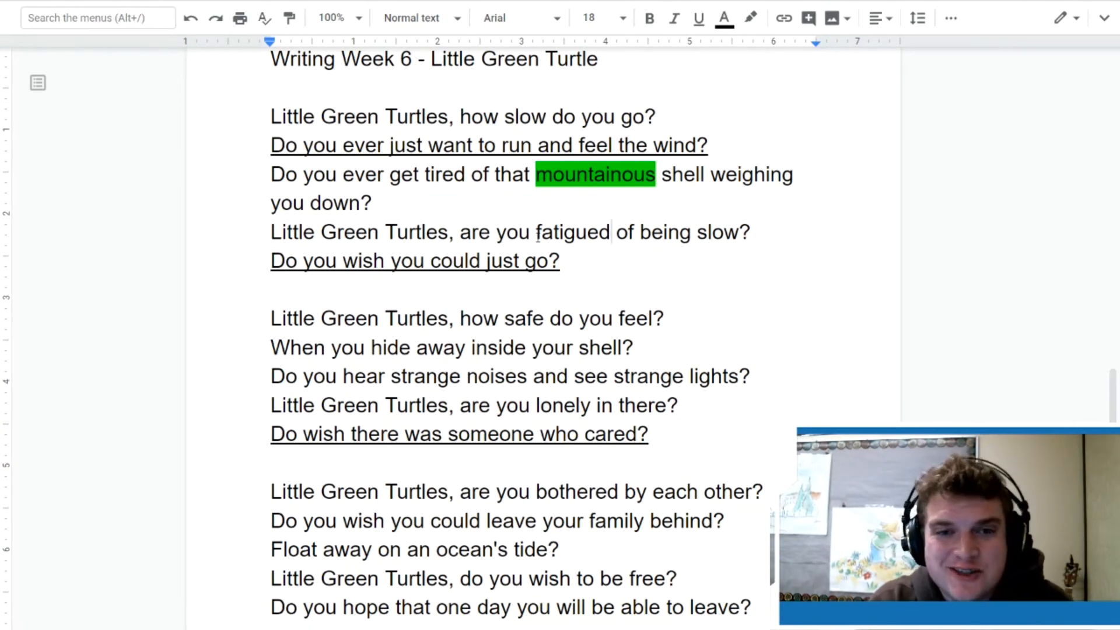
left_click(590, 318)
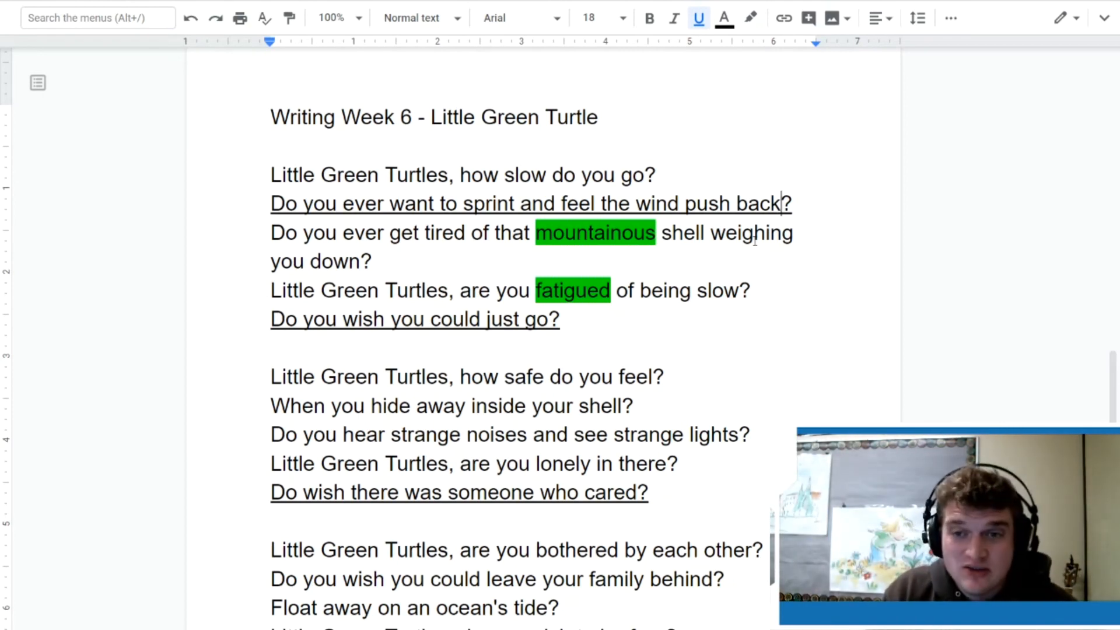
Step: Highlight the word "weighing" in the first stanza in green
left_click_drag(807, 240, 710, 236)
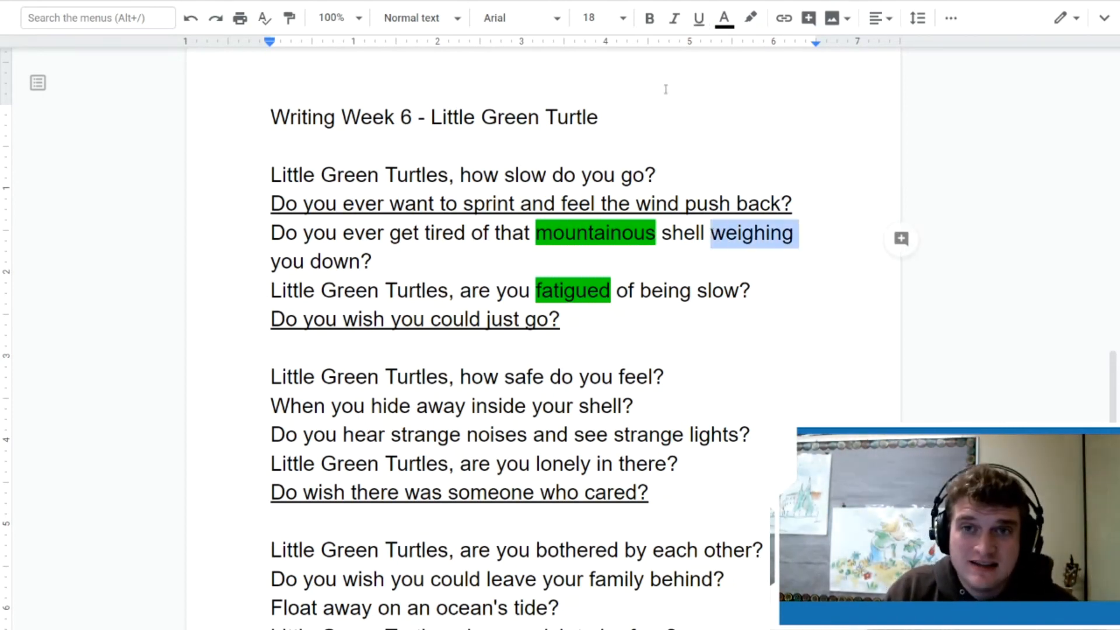
left_click(724, 18)
left_click(751, 18)
left_click(841, 100)
left_click(861, 370)
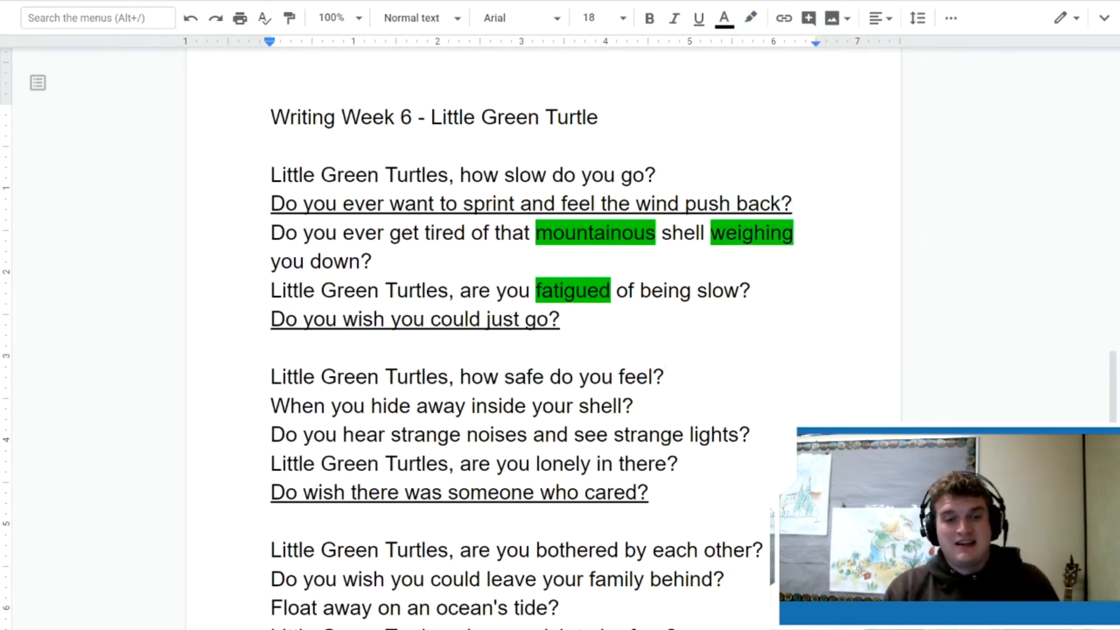
Step: Highlight the whole line "Do you ever want to sprint and feel the wind push back?" in green
left_click_drag(814, 203, 270, 204)
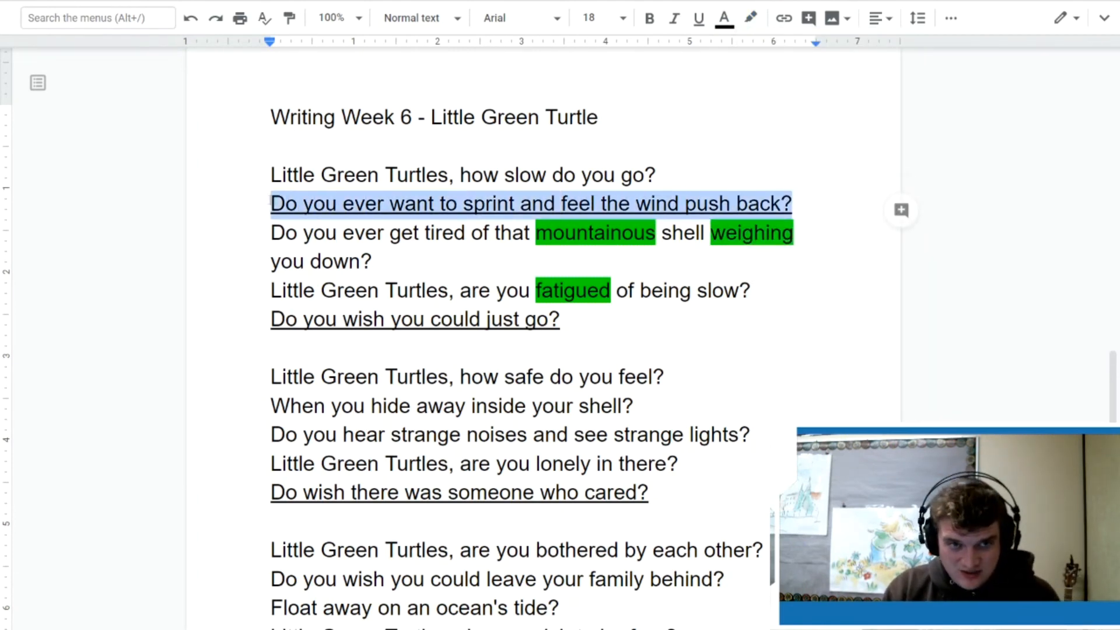
left_click(750, 18)
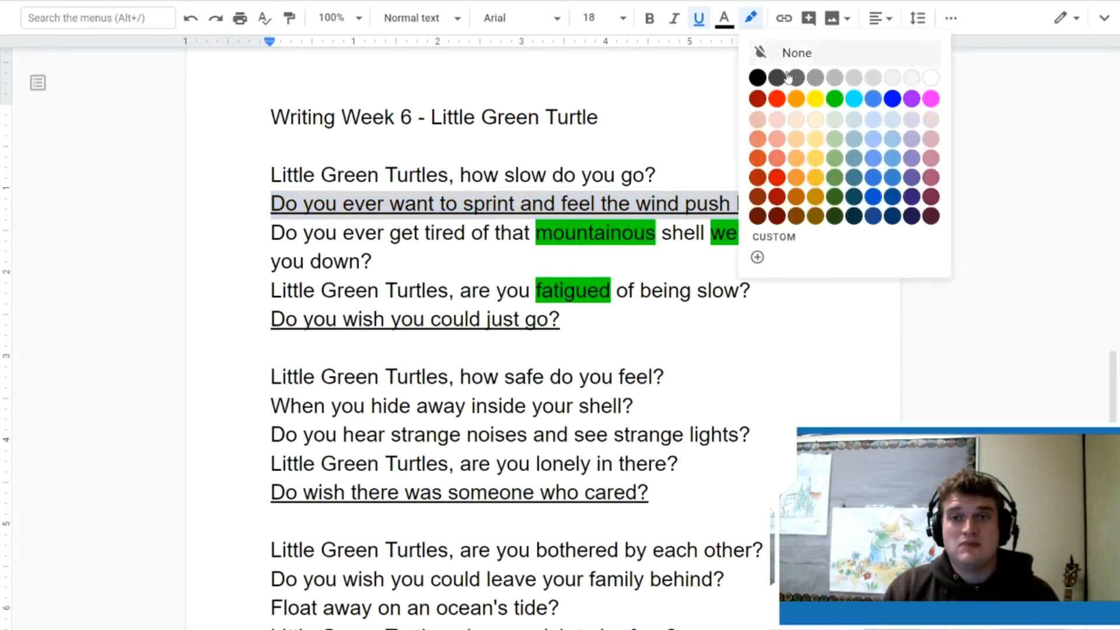
left_click(835, 99)
left_click(851, 247)
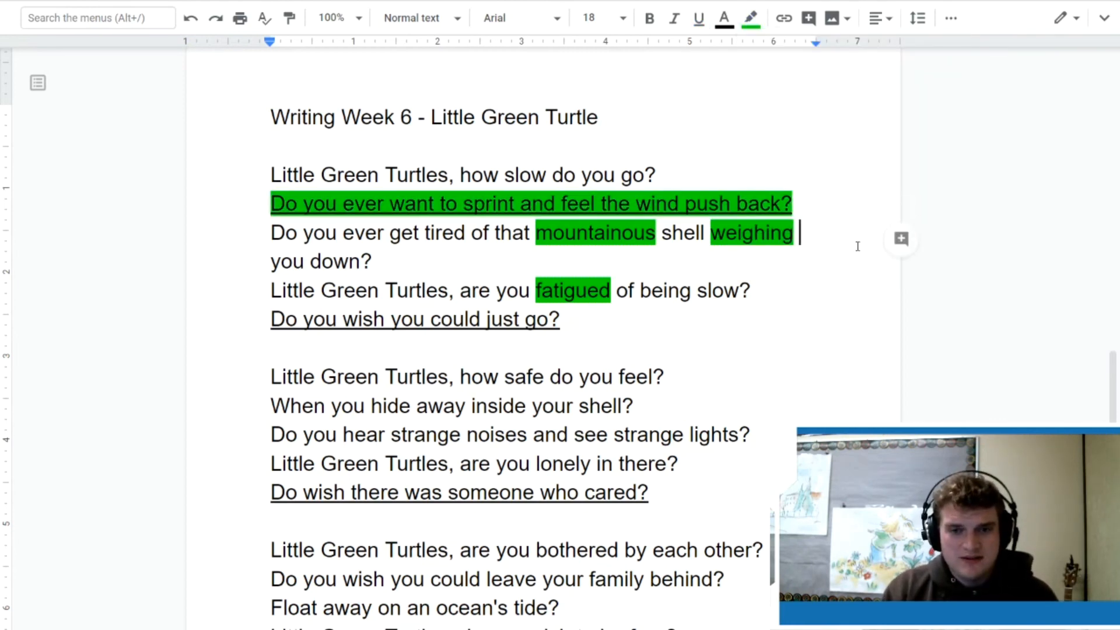
Step: Highlight the word "noises" in the second stanza in green
left_click_drag(528, 435, 466, 435)
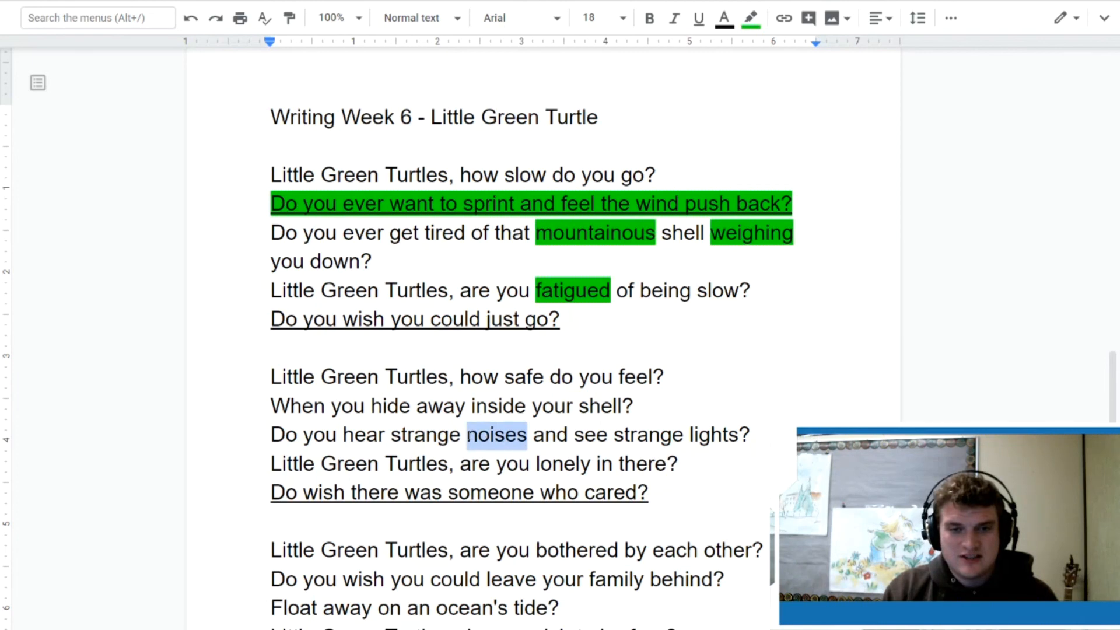
left_click(751, 18)
left_click(835, 98)
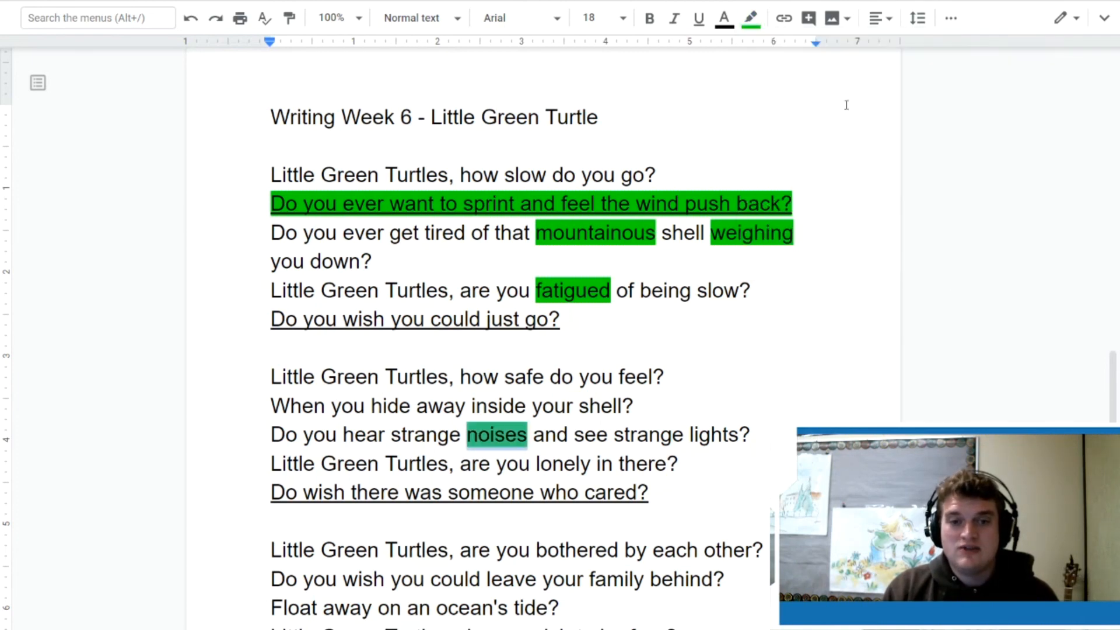
scroll(881, 241, "down", 2)
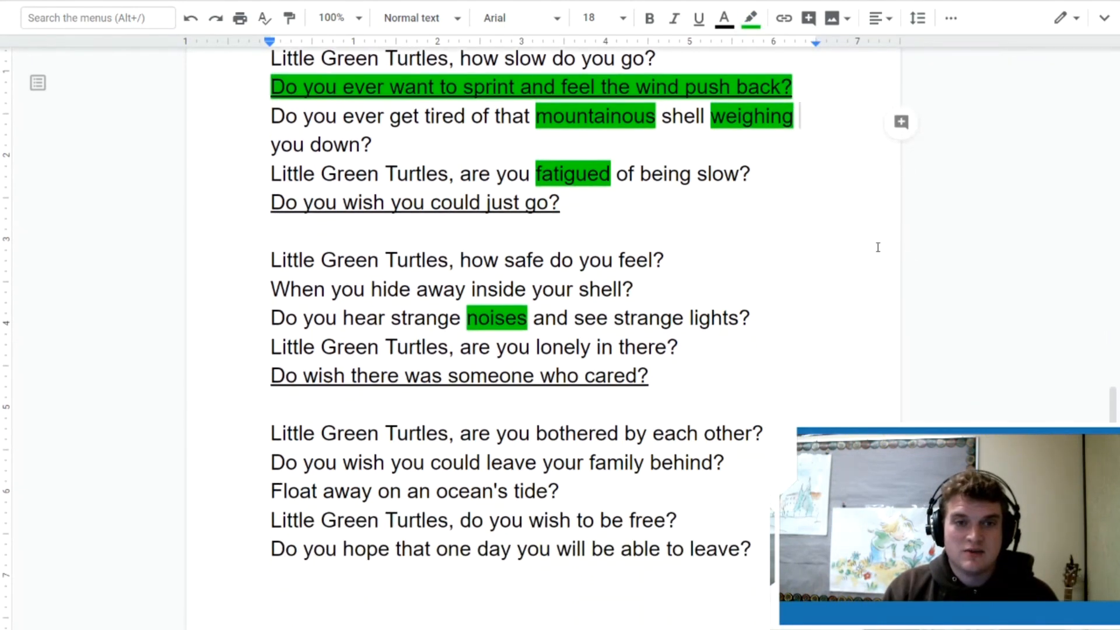
scroll(464, 252, "up", 2)
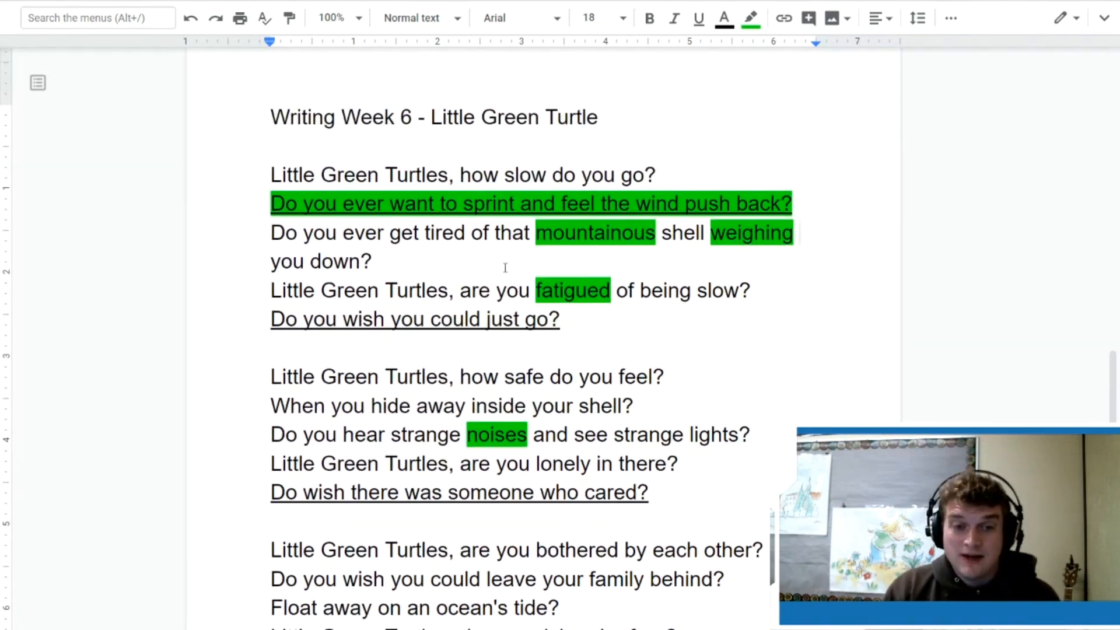